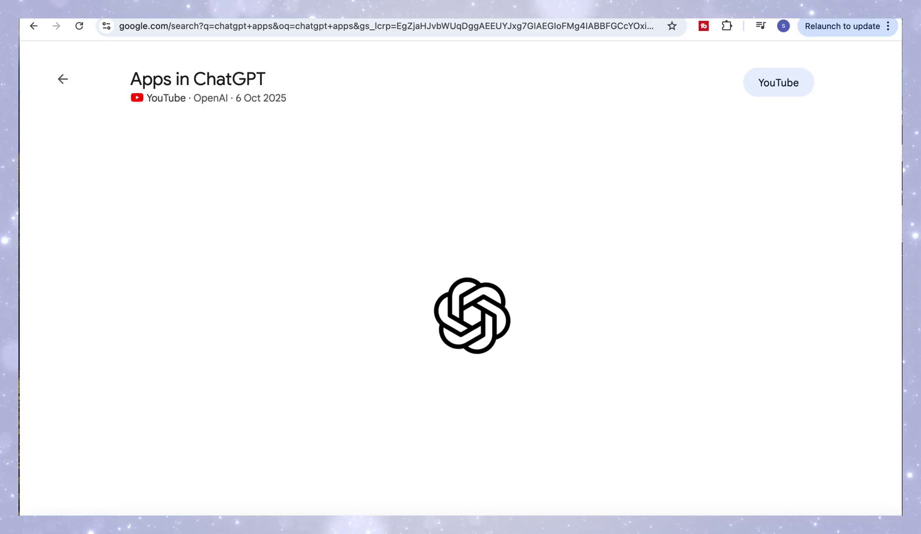
click(699, 489)
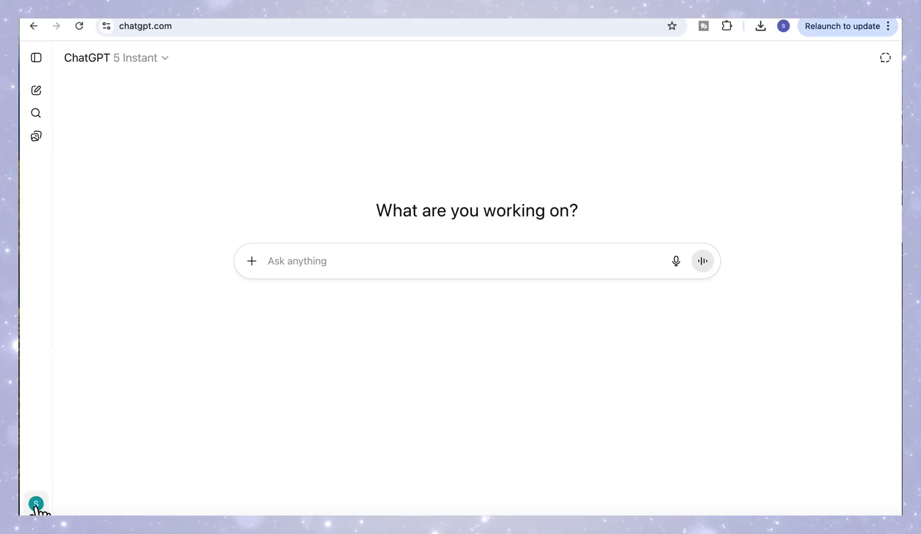
Connect Figma under the Apps & Connectors settings, allow ChatGPT access to the Figma account, and close the settings
click(37, 504)
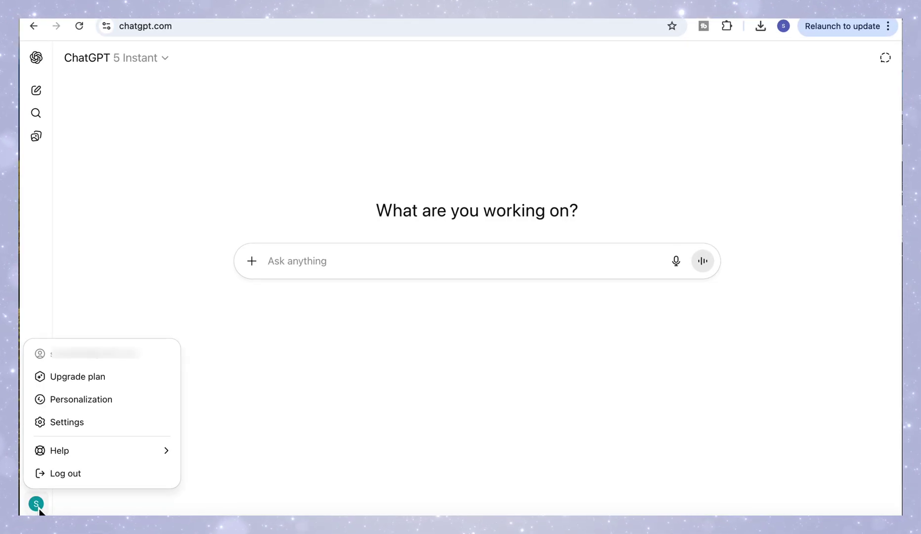
click(72, 421)
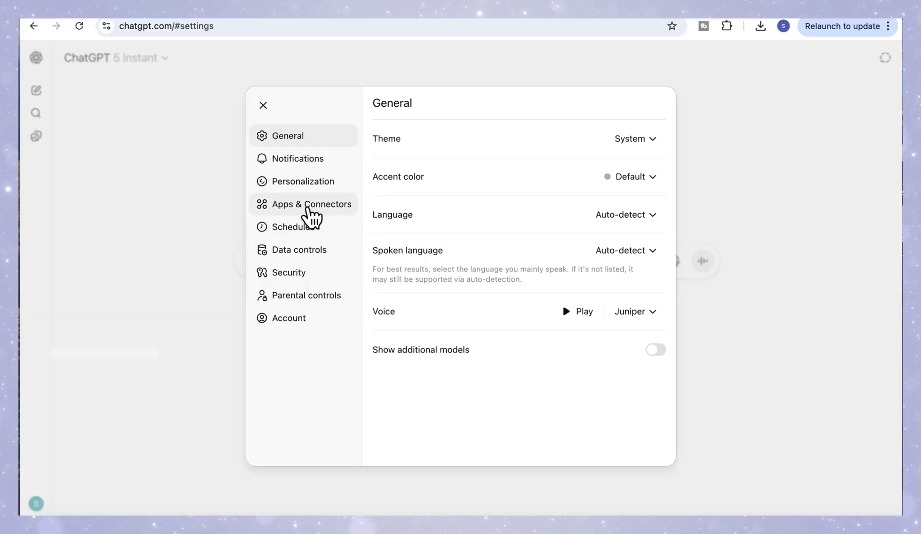
click(310, 209)
click(606, 330)
click(635, 143)
click(461, 429)
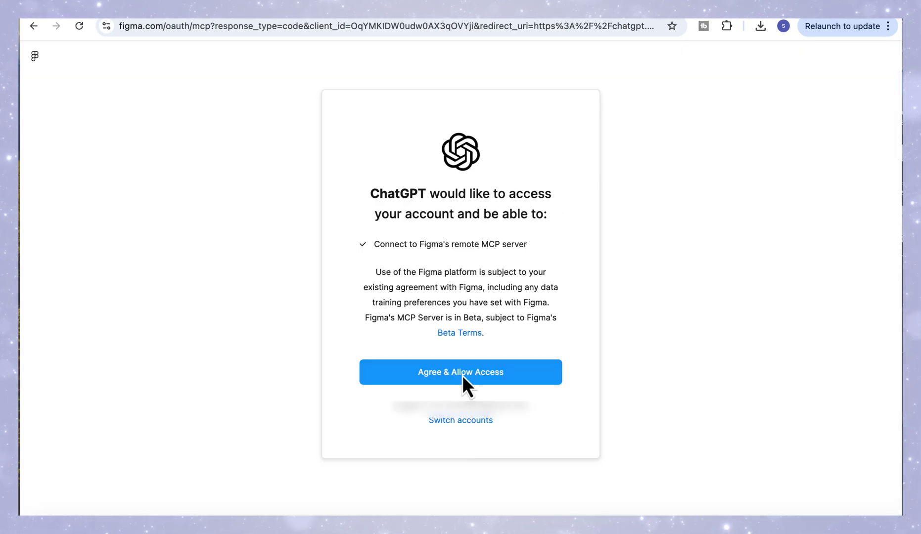
click(450, 375)
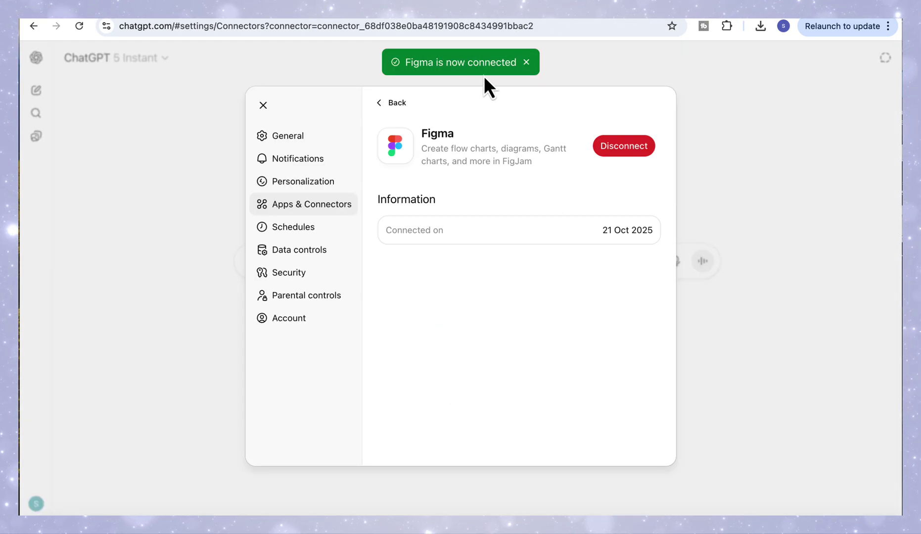
click(650, 73)
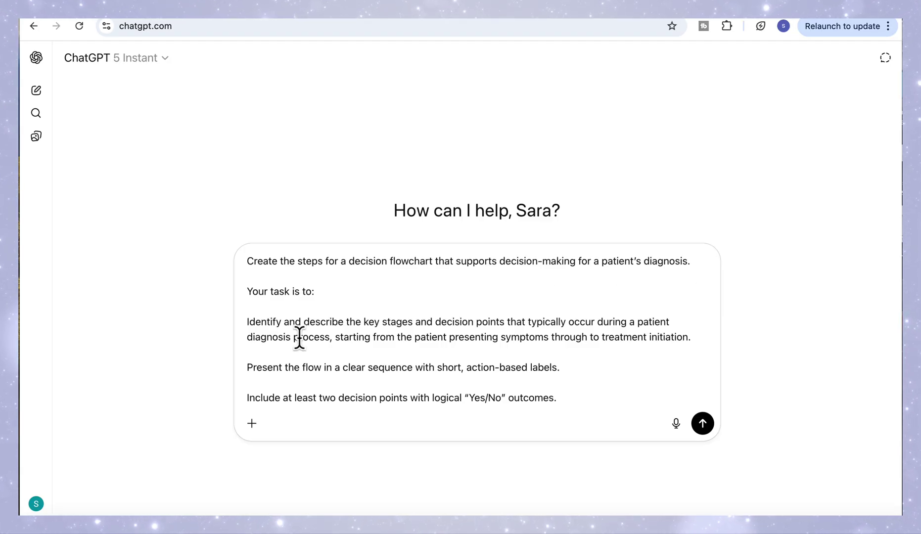
Review and submit the prompt for a patient diagnosis decision flowchart with Yes/No decision points, shape types, pastel colours and a linear layout
scroll(300, 338, down, 1)
scroll(299, 338, down, 1)
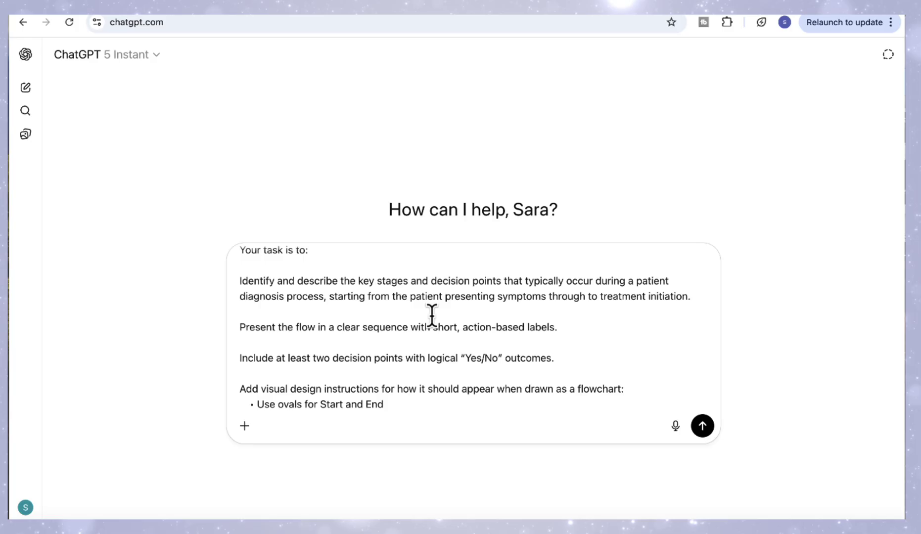
scroll(432, 315, down, 3)
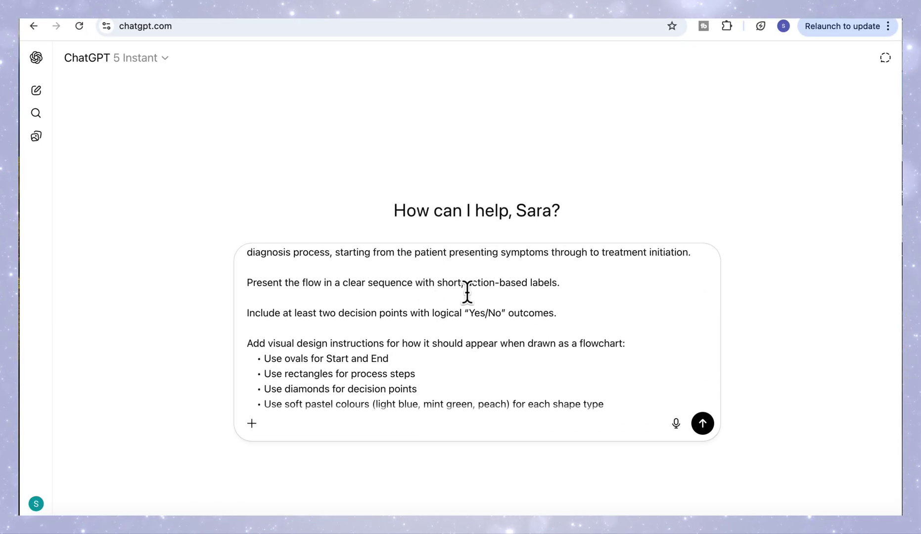
scroll(475, 324, down, 1)
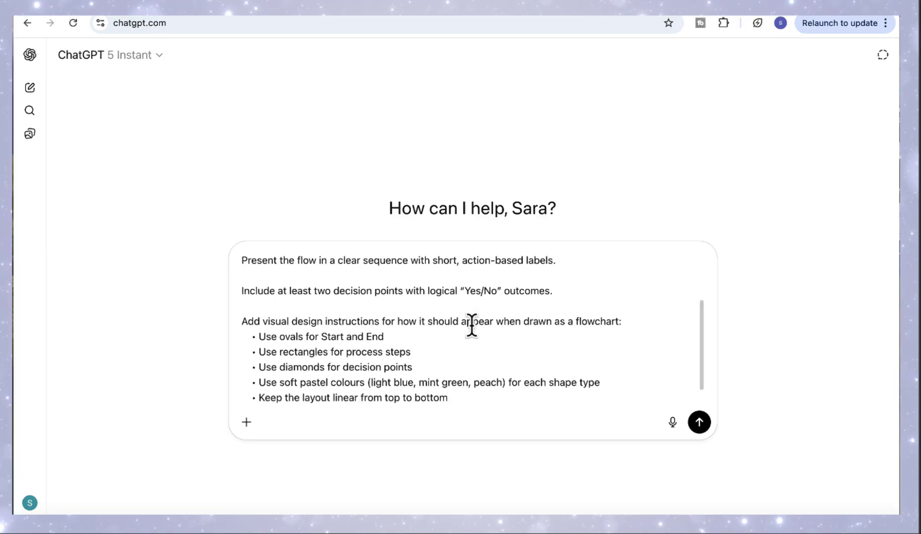
scroll(471, 325, down, 2)
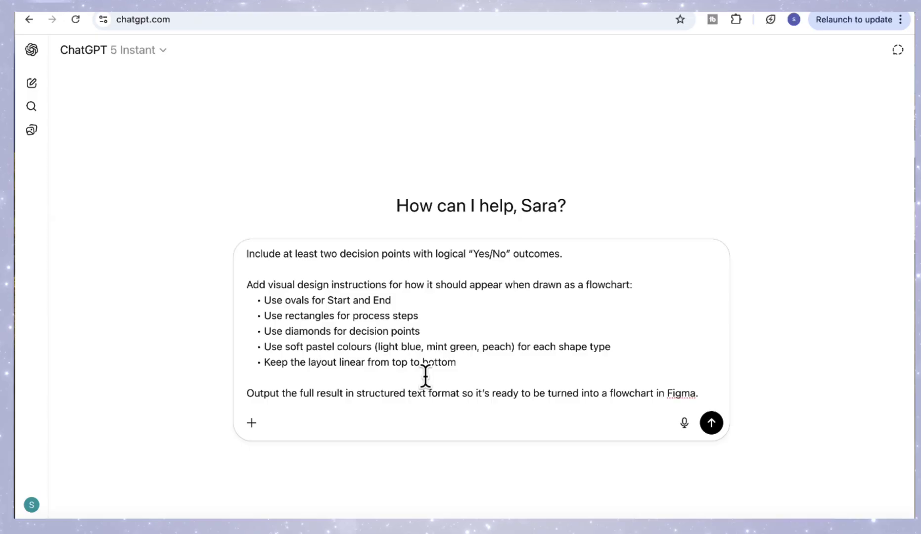
click(711, 424)
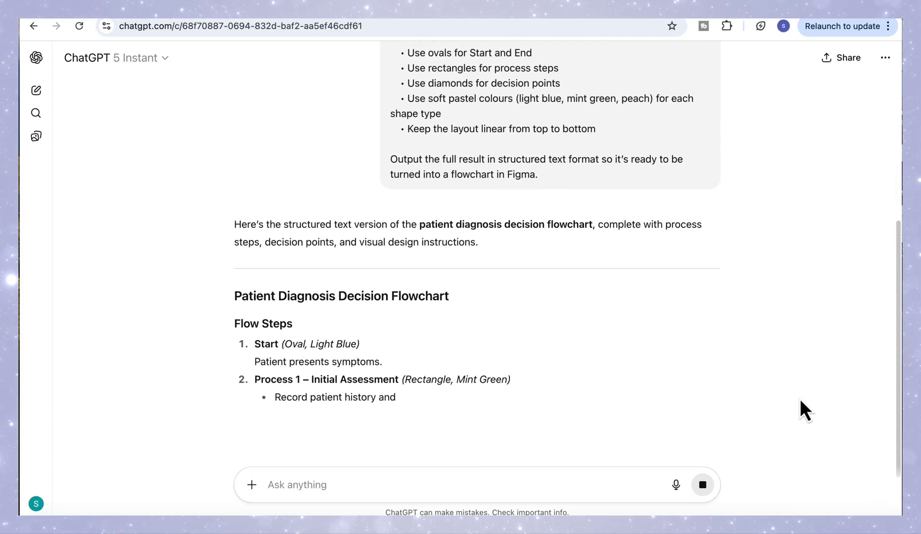
Examine the generated flow steps and visual design instructions for the Patient Diagnosis Decision Flowchart
scroll(702, 384, down, 1)
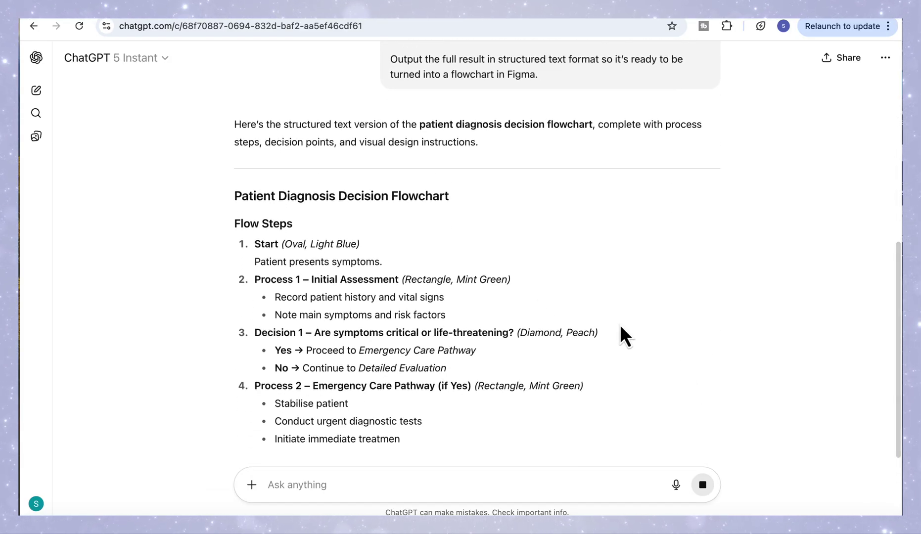
scroll(510, 317, down, 2)
scroll(509, 314, down, 1)
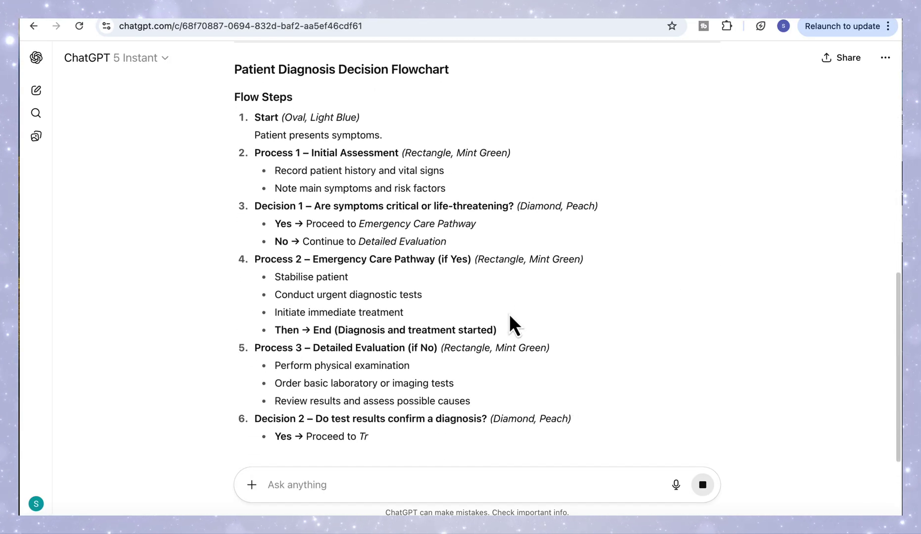
scroll(509, 313, down, 3)
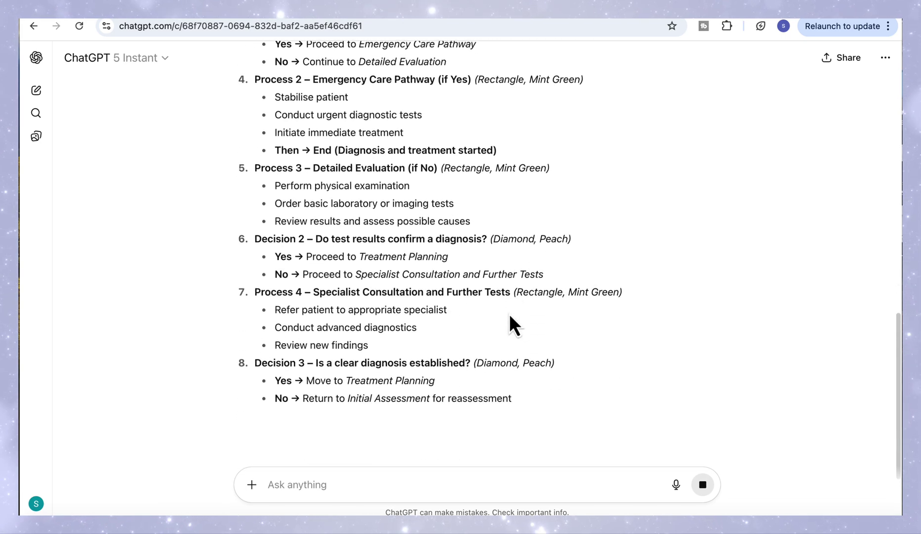
scroll(508, 314, down, 1)
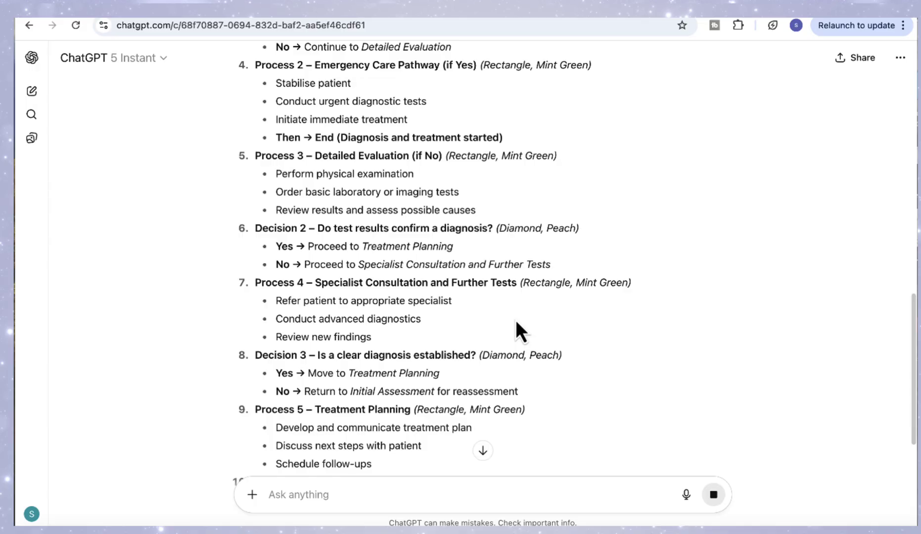
scroll(516, 322, down, 4)
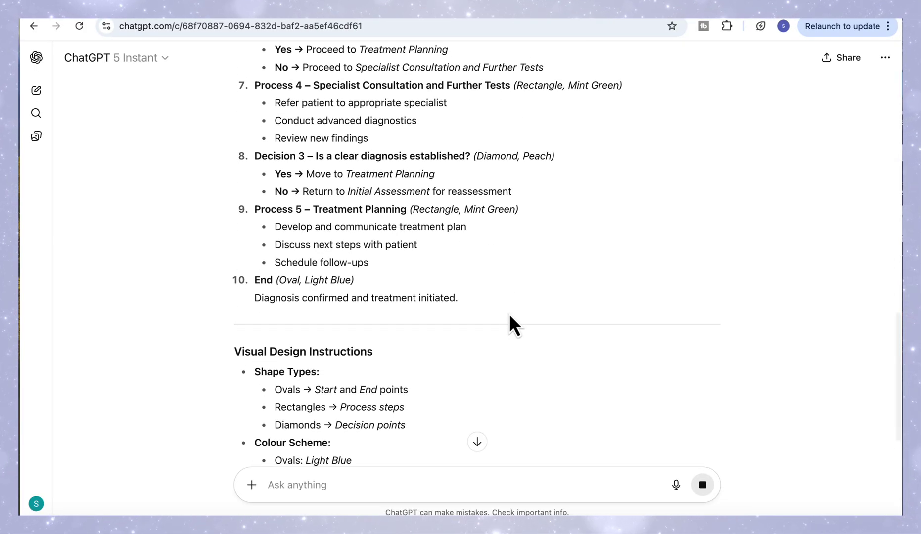
scroll(508, 314, down, 5)
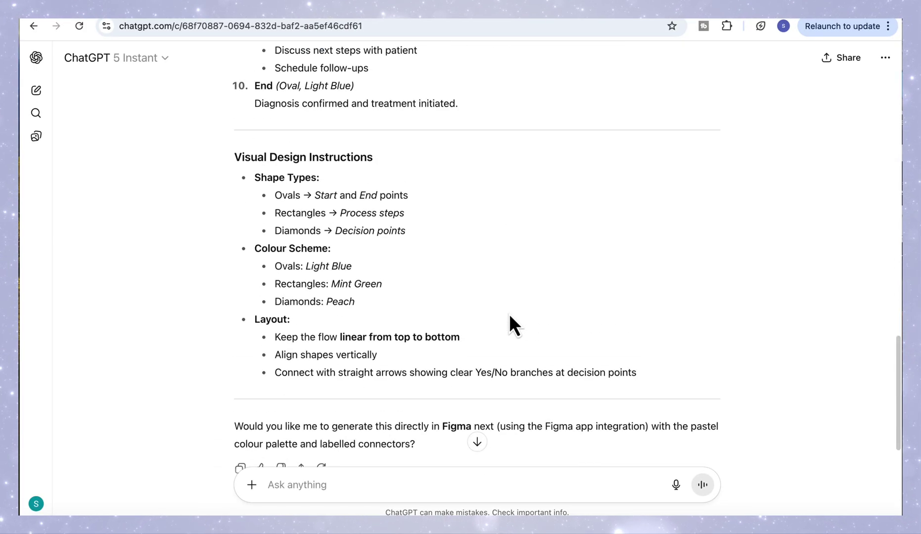
Send the follow-up request "connect to figma app and create the above"
scroll(509, 313, up, 5)
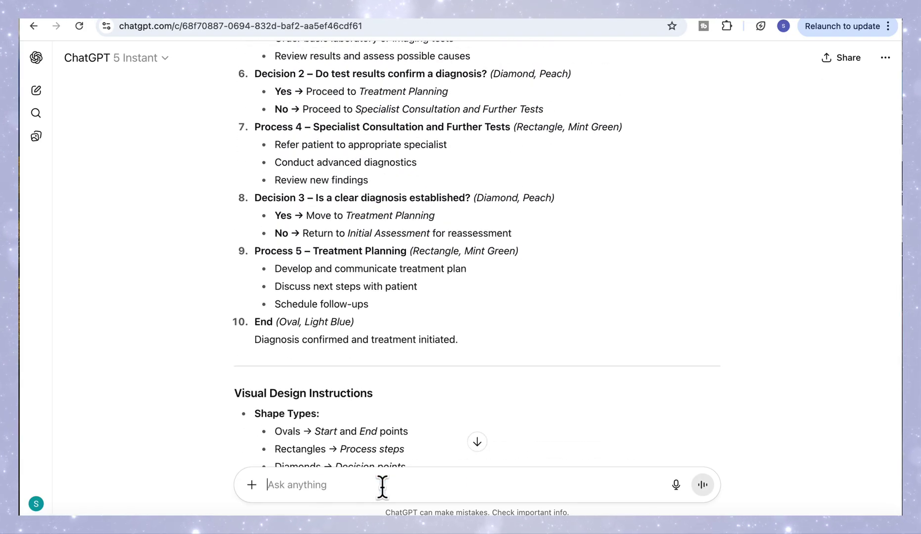
text(connect to figma app and create the above)
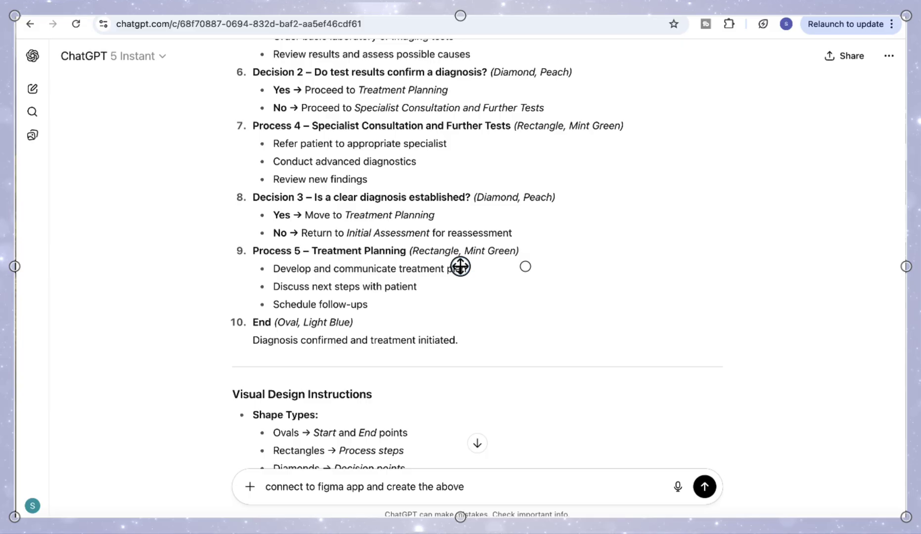
click(705, 487)
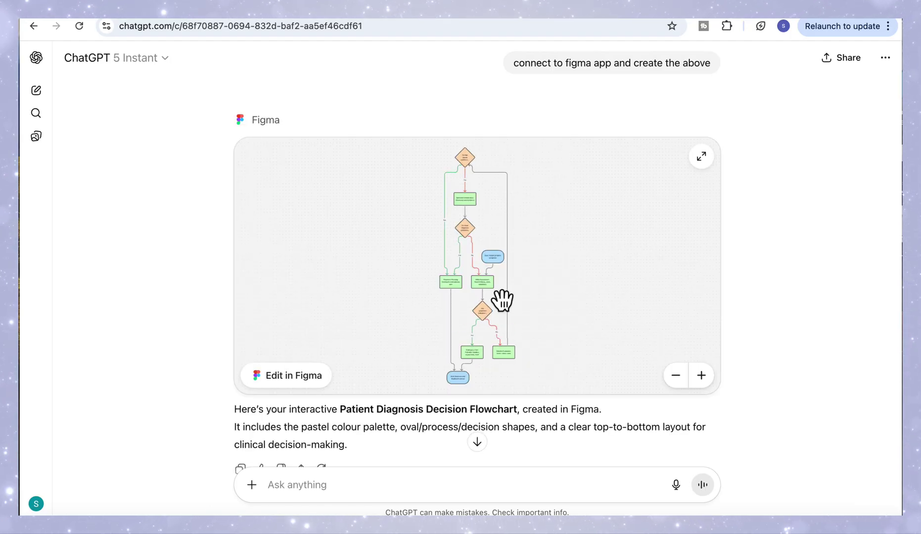
Inspect the generated patient diagnosis flowchart preview and open it for editing in Figma
click(702, 376)
scroll(643, 336, down, 2)
scroll(565, 287, up, 2)
scroll(565, 287, down, 2)
scroll(565, 287, up, 3)
scroll(564, 287, down, 3)
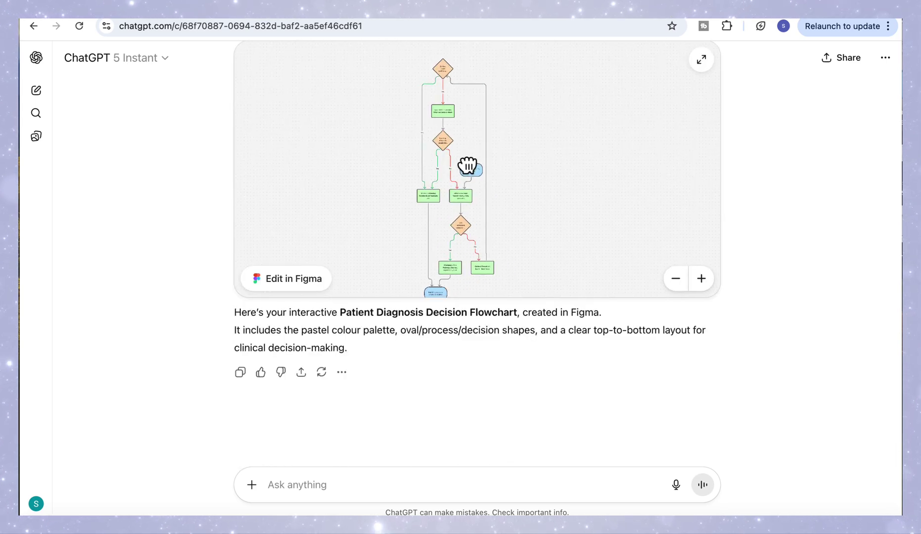
click(305, 284)
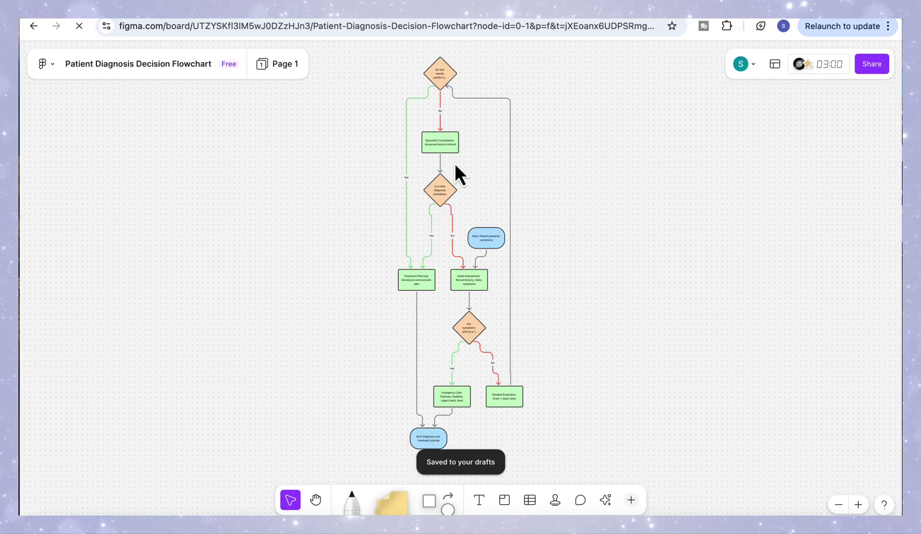
Fill the Specialist Consultation box with yellow-orange and widen it
click(447, 148)
click(316, 190)
click(379, 140)
click(257, 267)
key(ctrl+z)
click(316, 193)
click(299, 140)
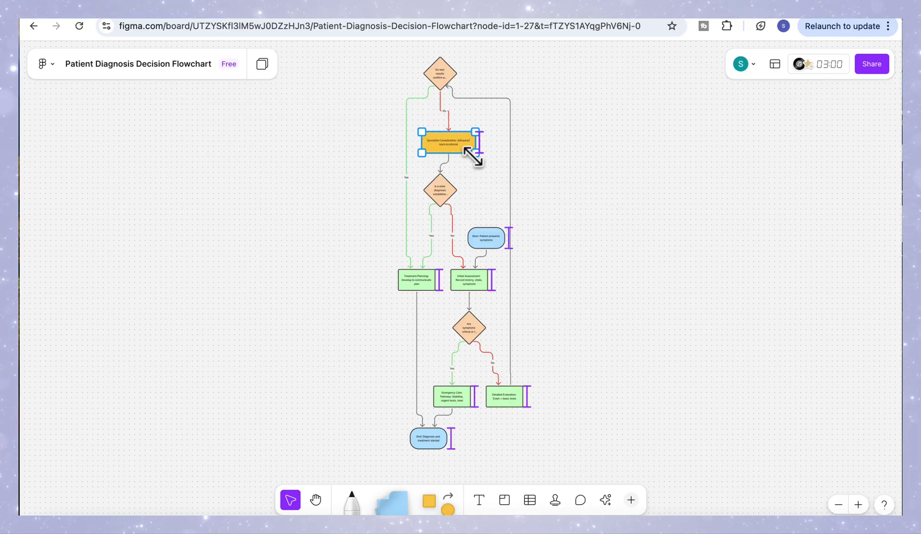
click(473, 154)
Edit a flowchart shape's label text by deleting two characters, and deselect the shape
scroll(519, 230, up, 5)
scroll(520, 230, down, 3)
double_click(520, 304)
click(487, 288)
key(BackSpace)
key(BackSpace)
click(555, 299)
click(516, 136)
click(354, 323)
Submit the ChatGPT prompt for structured content of a colourful concept map titled "AI in Global Health Systems" with seven main branches
scroll(341, 323, down, 10)
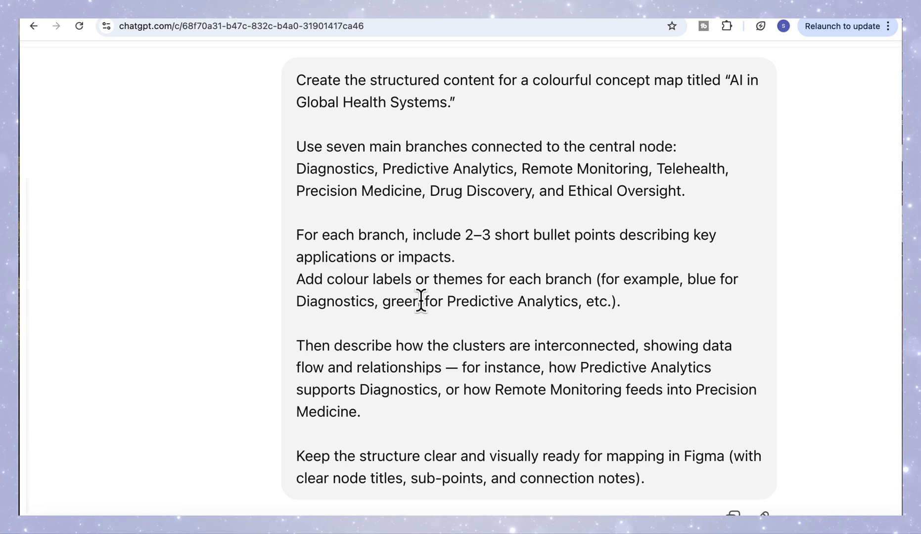
scroll(626, 490, down, 1)
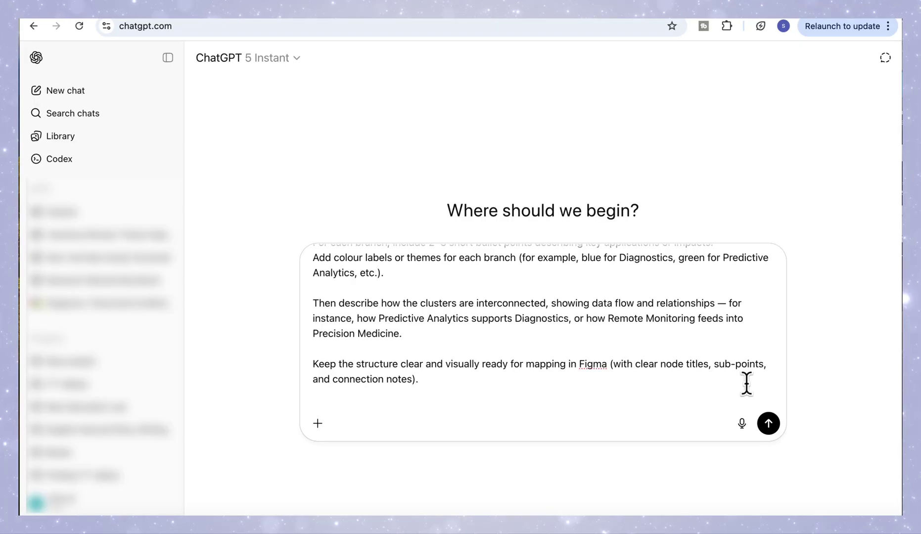
click(767, 424)
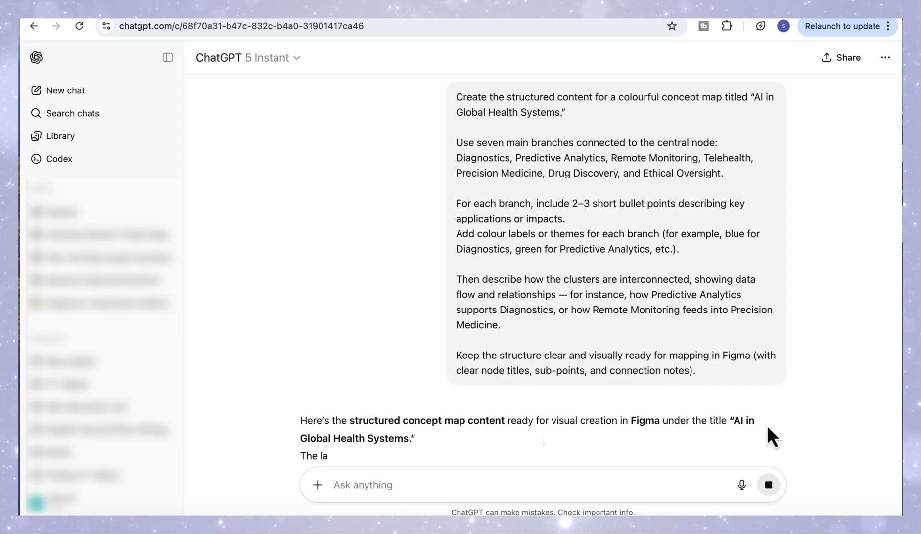
Review the generated concept map content and send "connect to the figma app to create the above"
scroll(744, 360, down, 10)
scroll(445, 297, up, 2)
scroll(415, 277, down, 4)
scroll(429, 285, down, 15)
click(460, 485)
text(connect to the figma app to create the above)
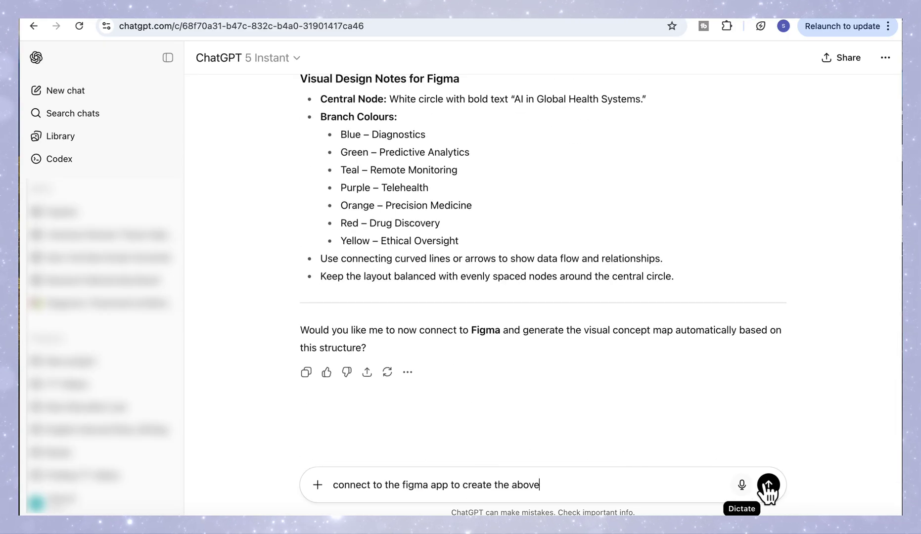
click(769, 486)
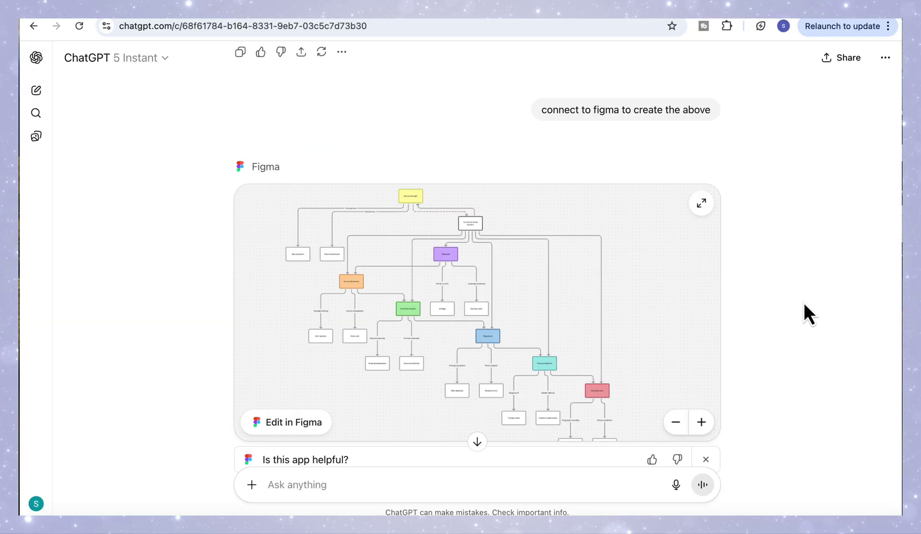
Inspect the generated AI in Global Health Systems concept map preview and open it for editing in Figma
scroll(803, 302, up, 5)
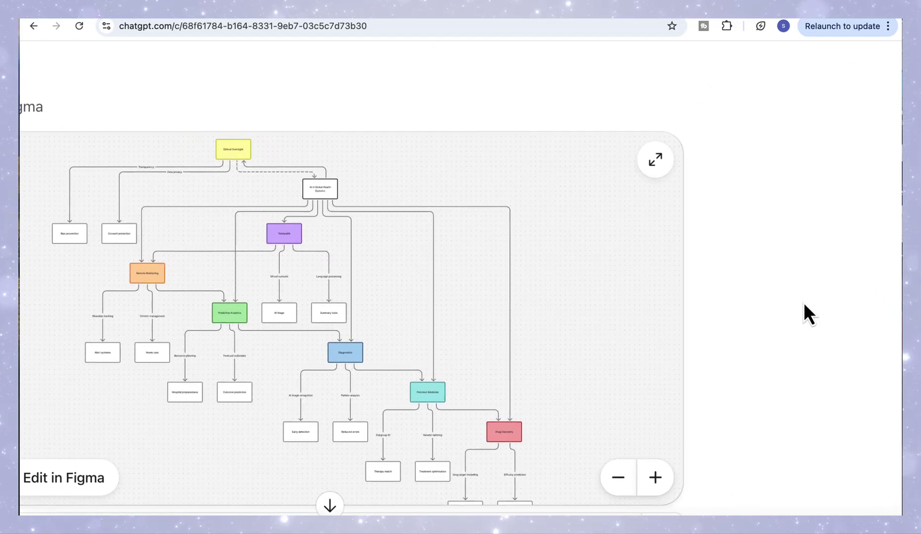
scroll(803, 302, left, 3)
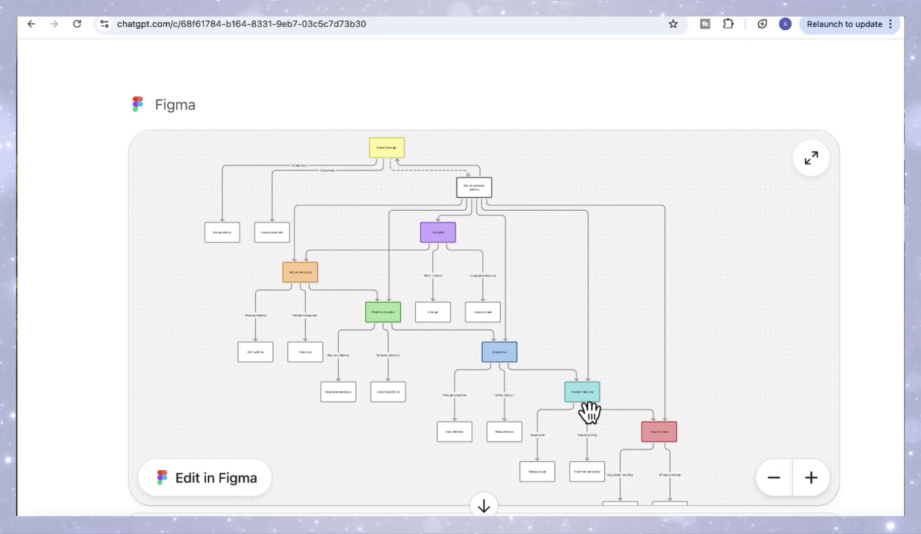
click(247, 486)
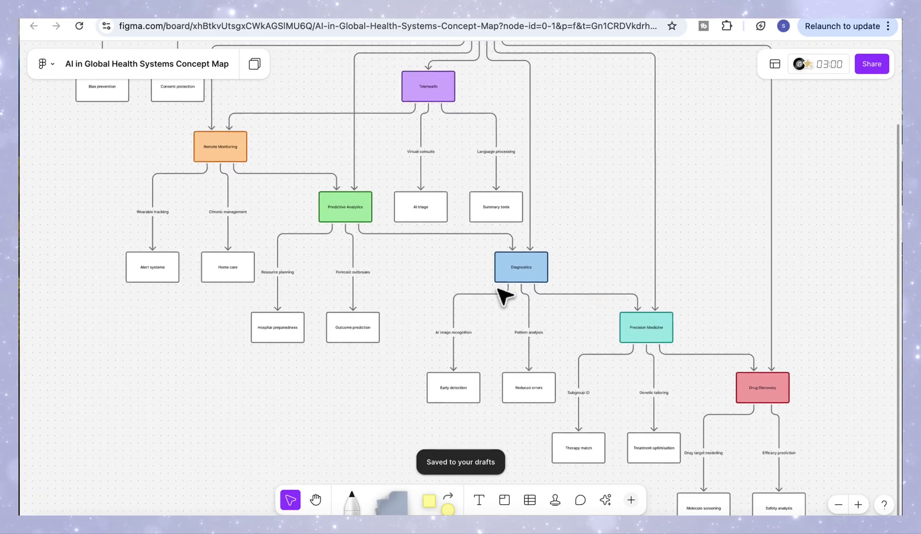
Fill the Consent protection and Bias prevention boxes with light teal
click(280, 246)
click(145, 181)
click(166, 151)
click(180, 232)
click(84, 181)
click(205, 151)
Change the Bias prevention box's text to a serif font at a larger size and deselect it
double_click(177, 247)
click(151, 182)
click(203, 181)
click(188, 223)
click(198, 182)
click(267, 329)
scroll(267, 329, down, 2)
scroll(268, 329, down, 5)
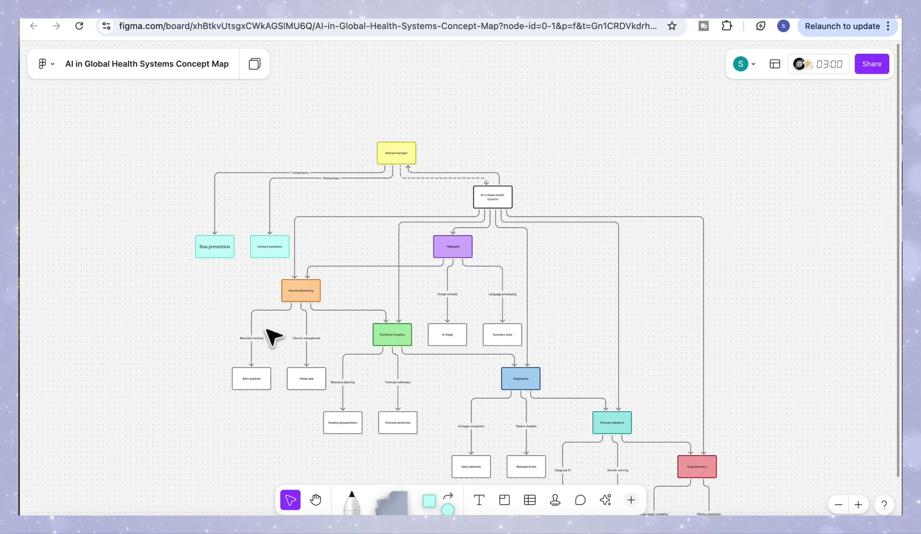
scroll(274, 336, up, 2)
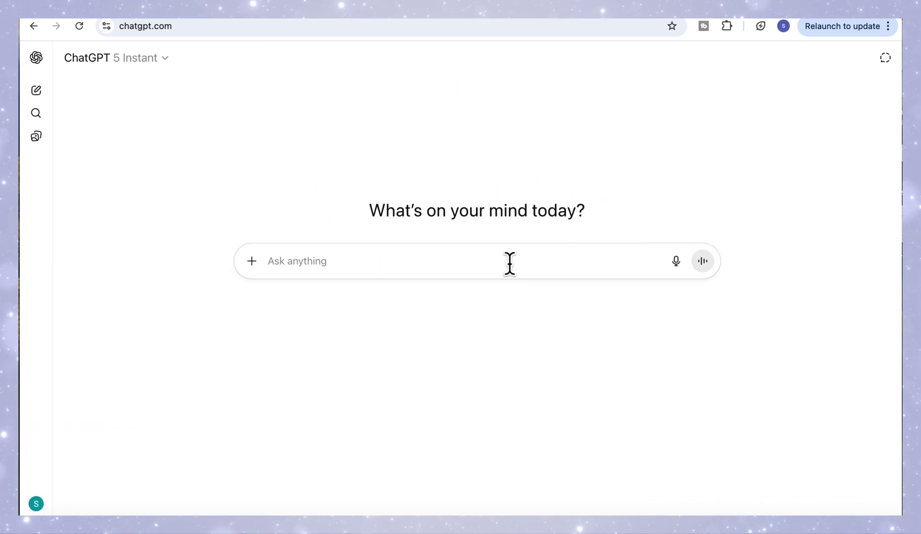
Submit a ChatGPT prompt for infographic content titled "The Evolution of Artificial Intelligence: Key Milestones Through Time", with colour-coded eras, icons and concise text
text(Create the content for a visually engaging infographic titled "The Evolution of Artificial Intelligence: Key Milestones Through Time."  The infographic should present a timeline of AI development that moves through distinct eras, each represented with a unique colour and short milestone descriptions. The design should be clear, balanced, and visually appealing, with illustrated icons and concise text.)
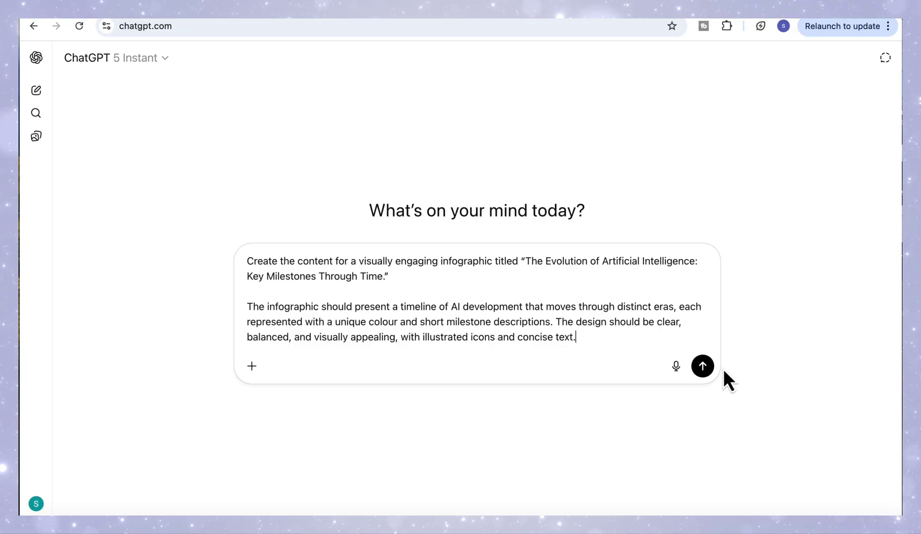
click(705, 367)
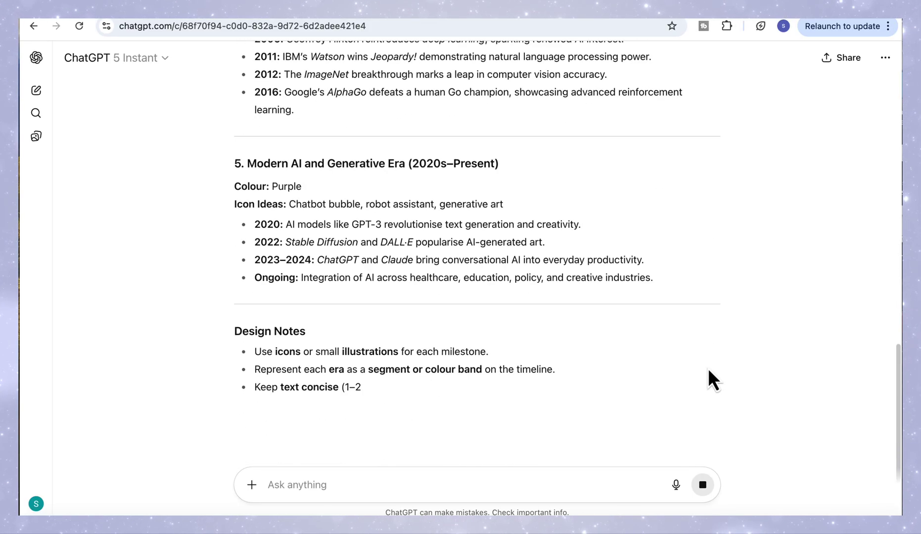
Review the generated infographic content and submit the prompt "connect to canva app to create the above"
scroll(708, 368, up, 15)
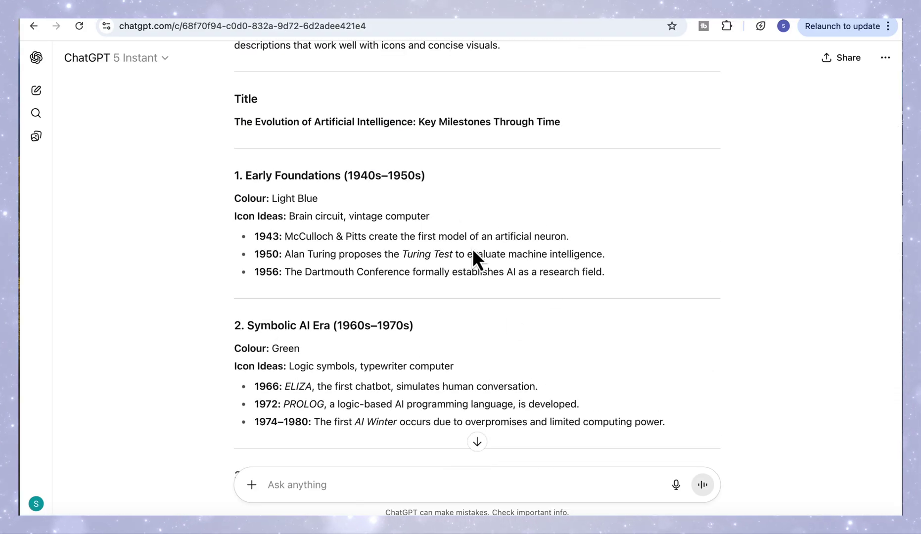
scroll(514, 323, down, 9)
scroll(514, 323, down, 7)
click(446, 484)
text(connect to canva app to cre)
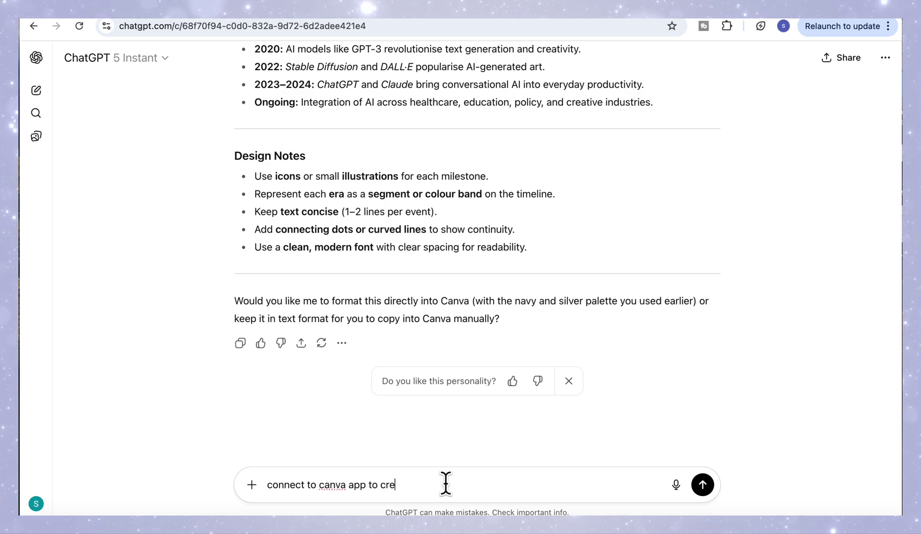
text(ate the above)
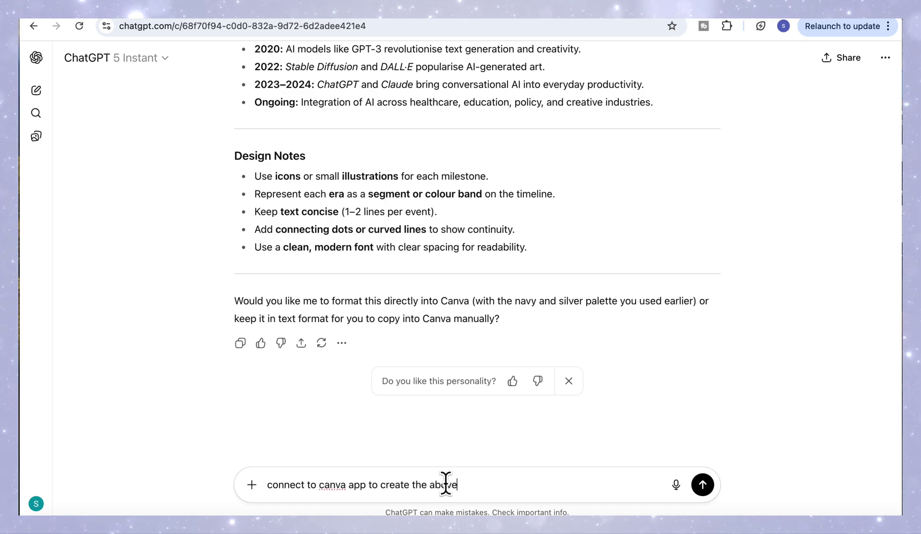
key(Return)
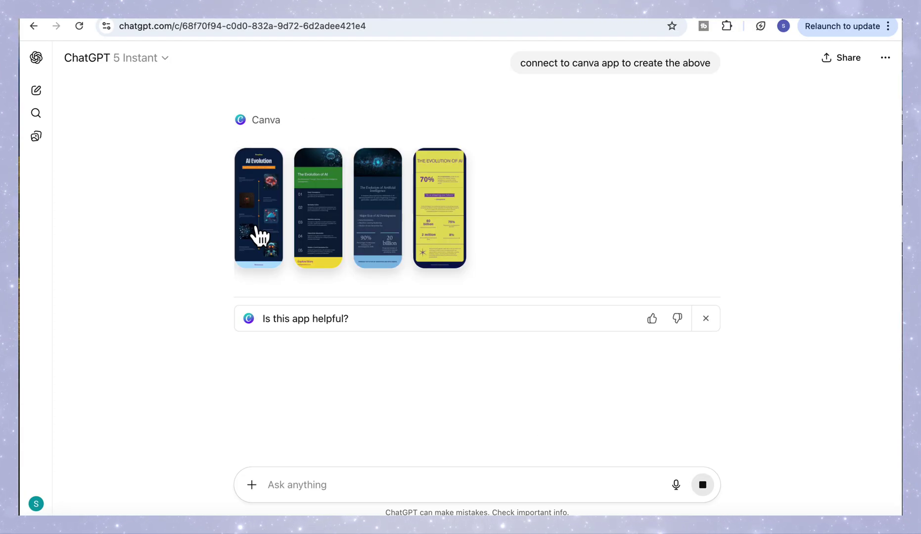
Preview the first three generated Canva infographic designs one after another and return to the set of options
click(259, 233)
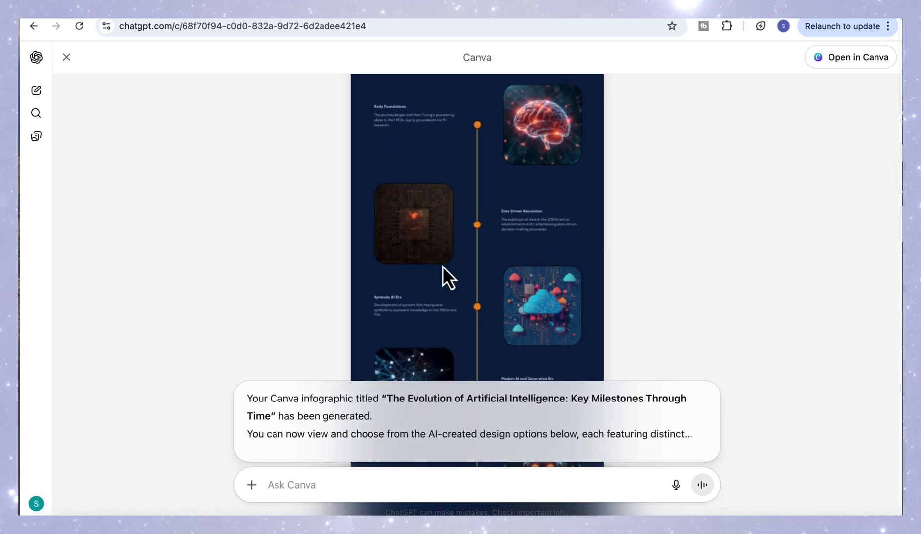
scroll(443, 267, down, 2)
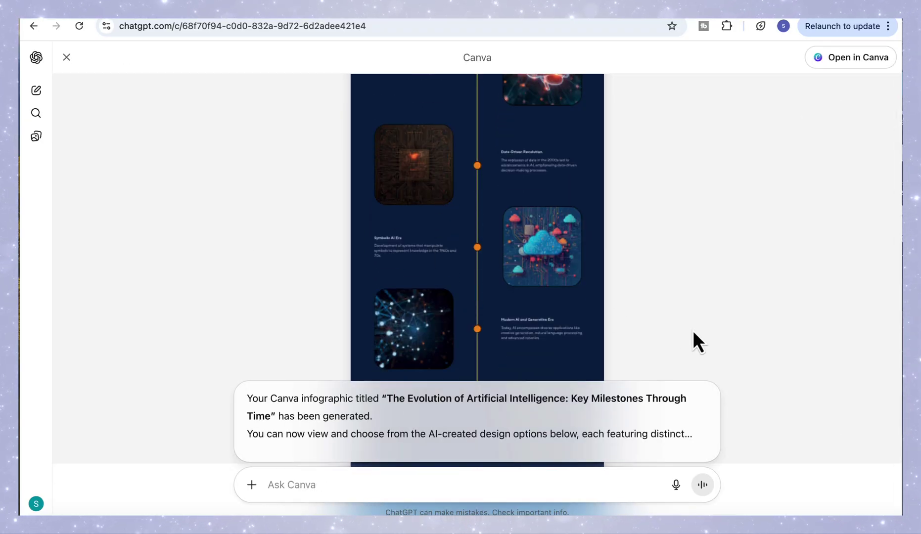
click(69, 60)
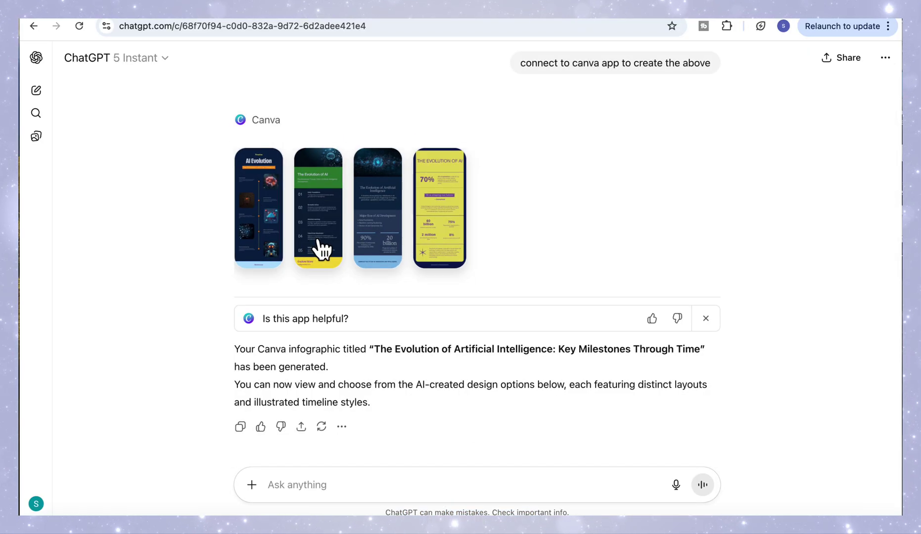
click(318, 245)
scroll(475, 311, down, 2)
click(68, 59)
click(389, 219)
scroll(509, 312, down, 2)
click(66, 58)
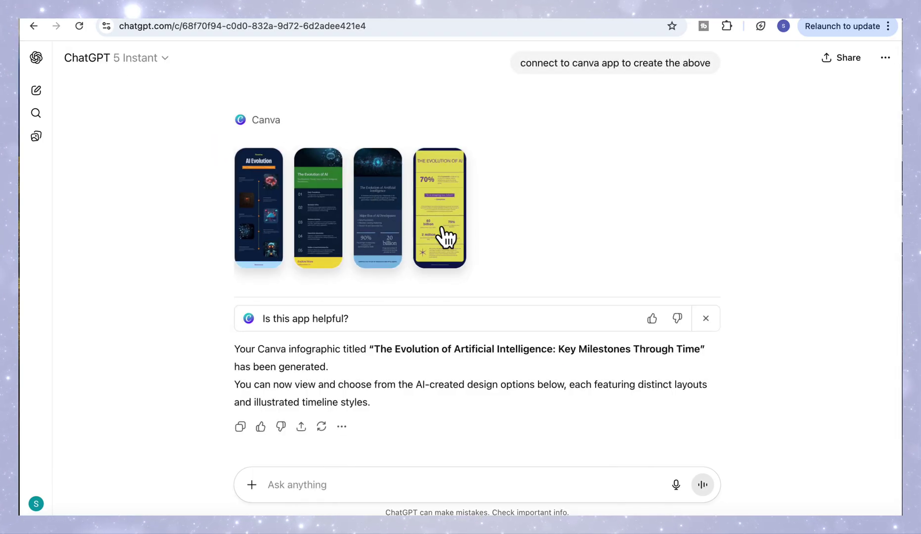
Review the dark blue AI Evolution timeline design and open it for editing in Canva
click(272, 238)
scroll(366, 347, down, 2)
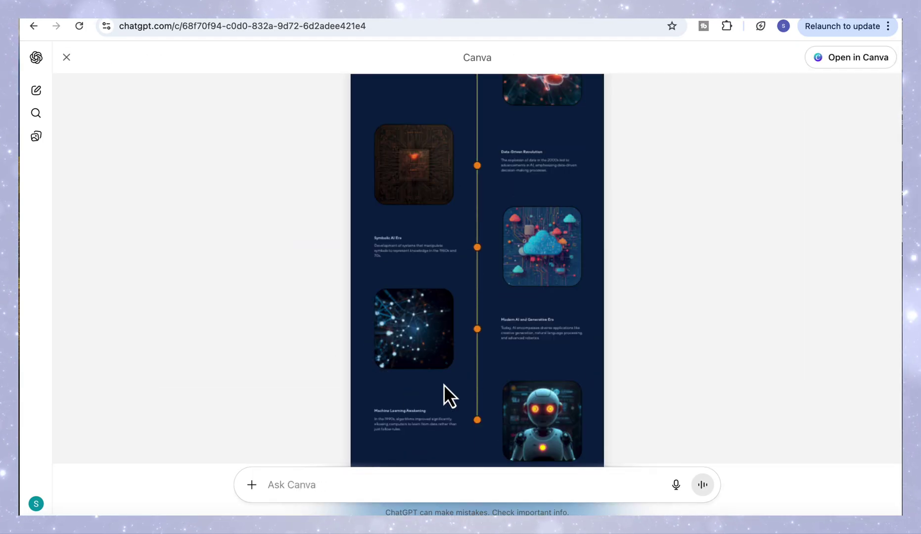
click(841, 60)
Enlarge the Early Foundations text block beside the brain image and increase its heading's font size to 21.5
click(393, 312)
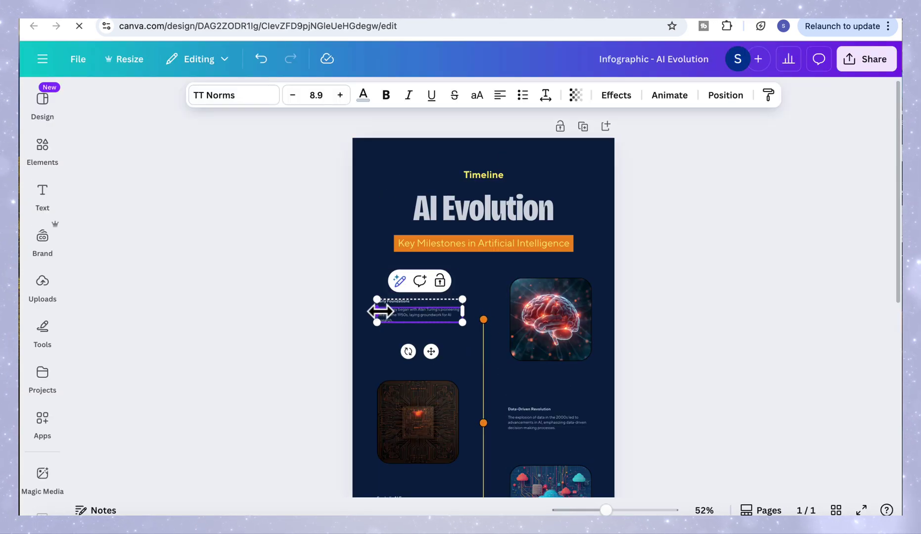
drag(377, 325, 367, 329)
click(340, 95)
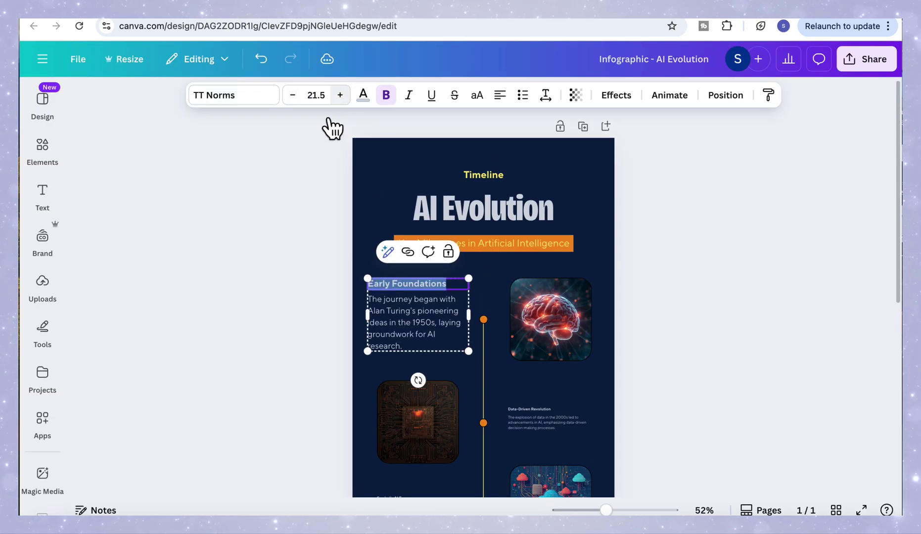
Browse the elements library for items to use in the AI Evolution infographic
scroll(361, 240, down, 3)
click(377, 242)
click(42, 149)
click(293, 301)
scroll(544, 307, down, 3)
click(413, 247)
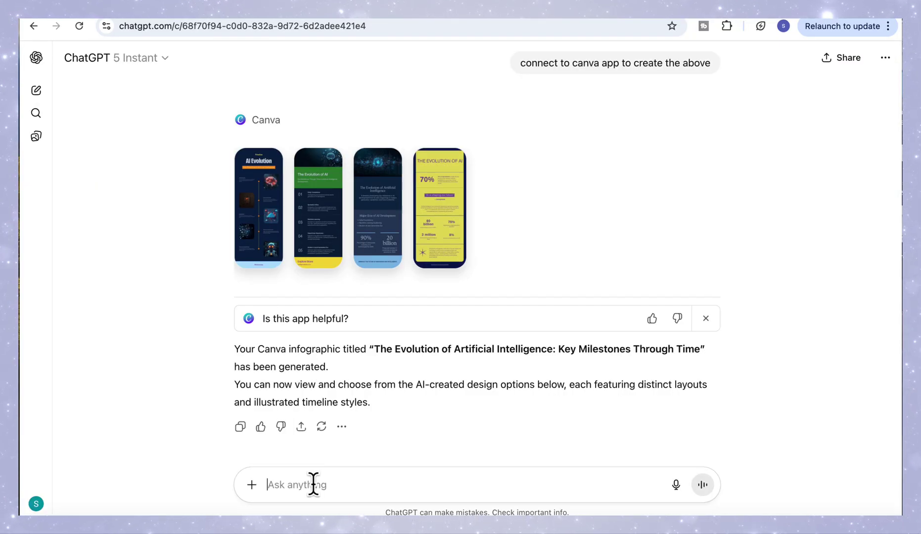
Switch back to ChatGPT and submit the prompt "give me some new designs"
click(313, 485)
text(give me s)
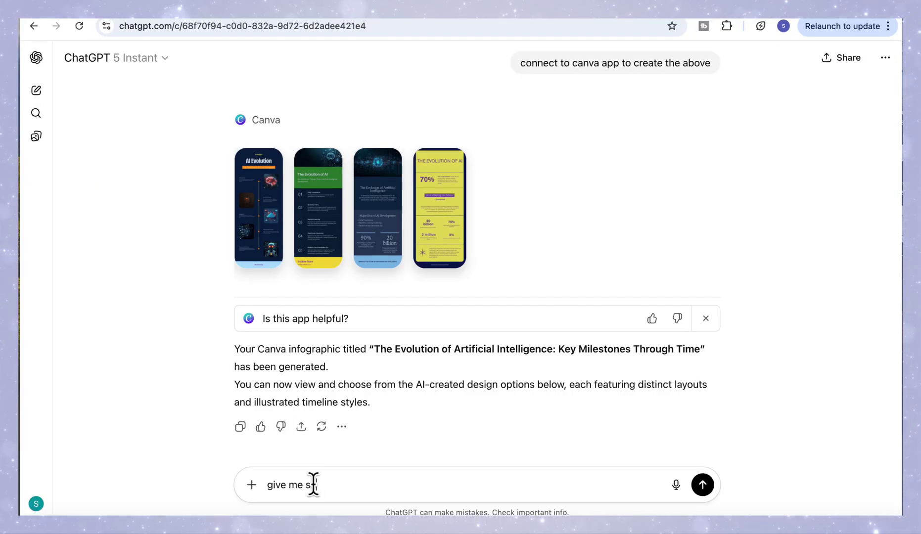
text(desig)
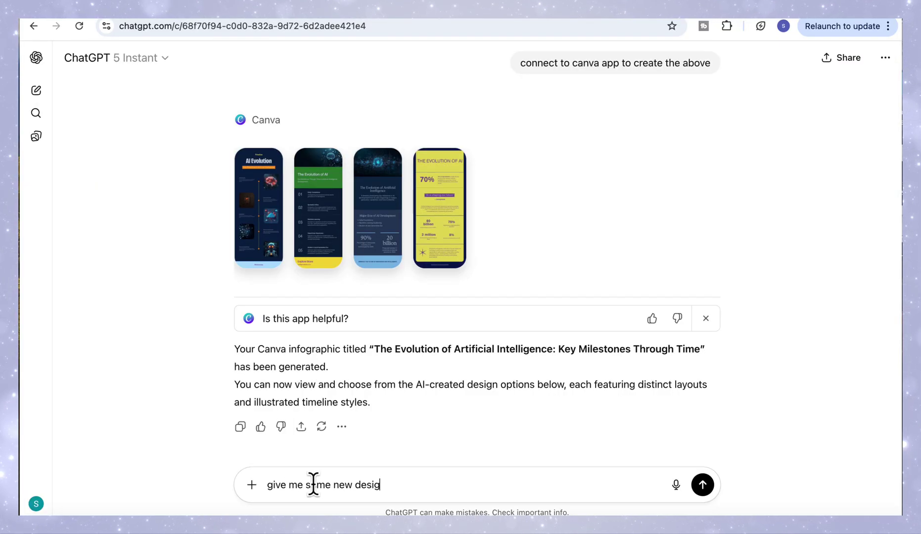
text(ns)
key(Return)
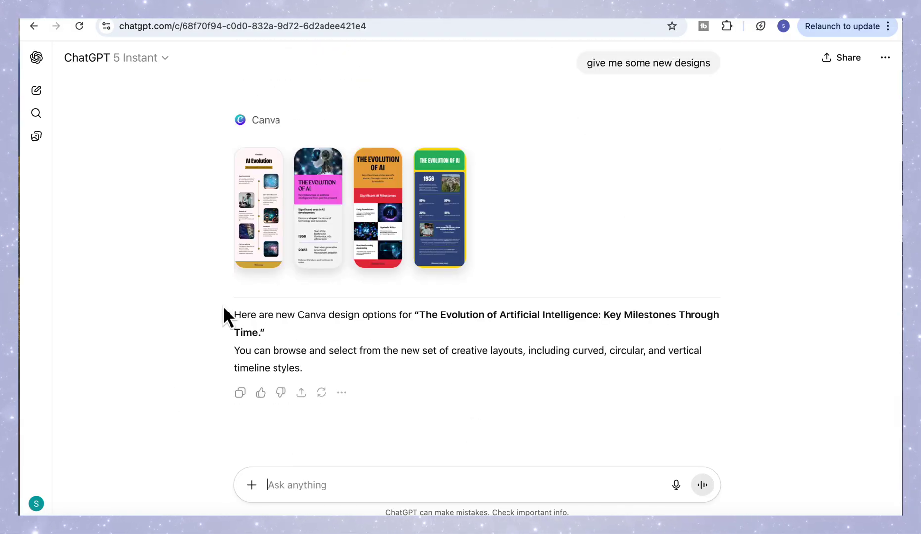
Preview the new pink timeline, orange-and-red and blue-and-green AI evolution designs, closing each preview
click(263, 228)
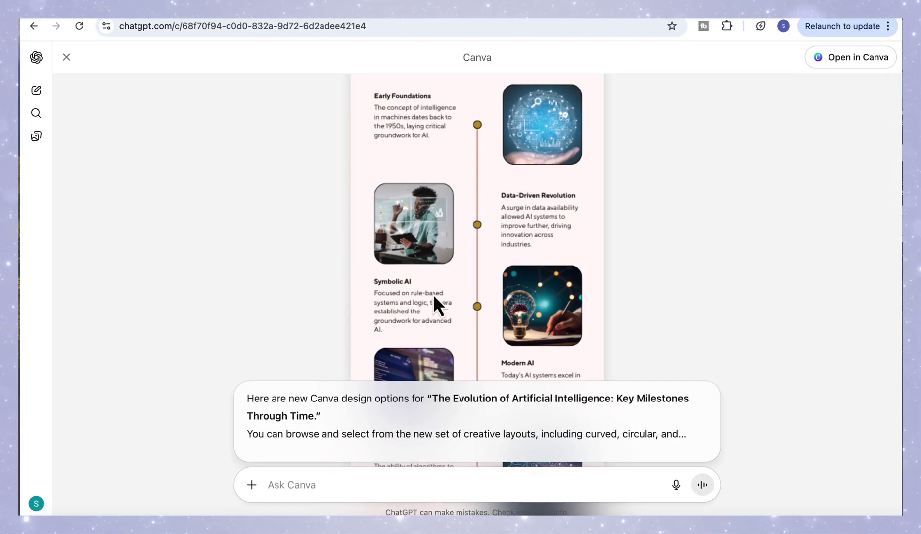
scroll(646, 330, down, 2)
scroll(569, 275, up, 2)
click(67, 58)
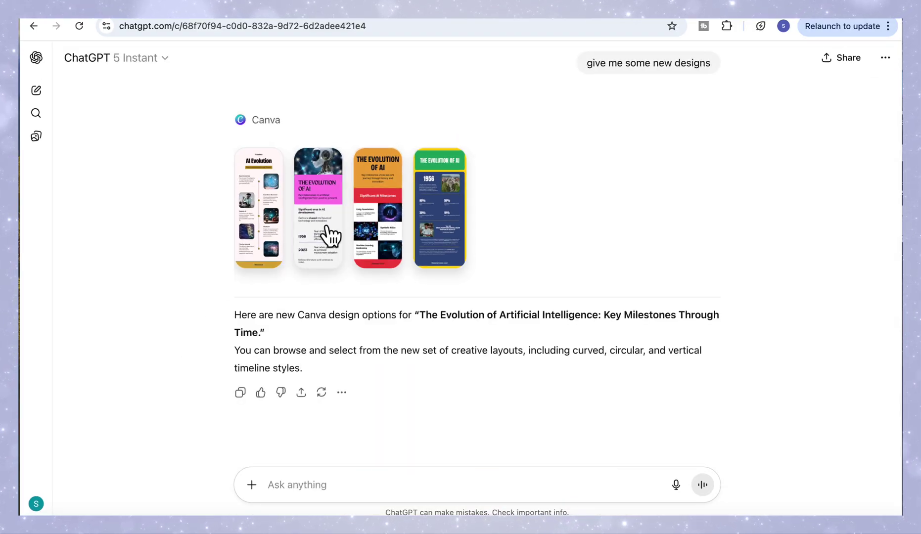
click(370, 245)
scroll(493, 359, down, 2)
click(67, 57)
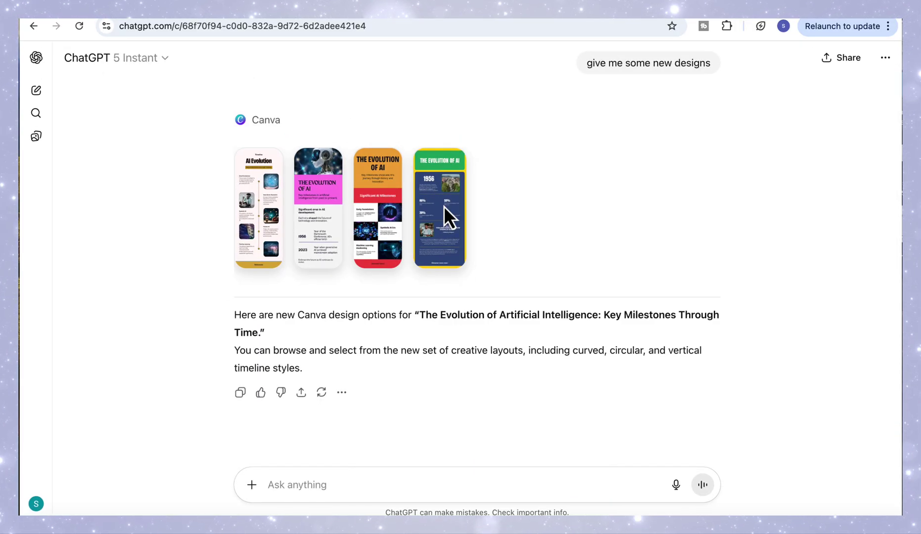
click(444, 208)
scroll(467, 319, down, 1)
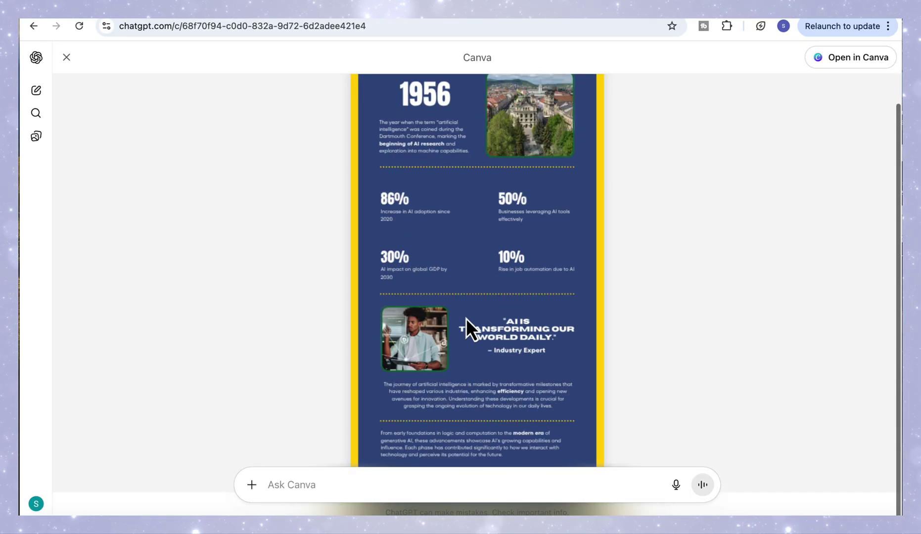
click(66, 57)
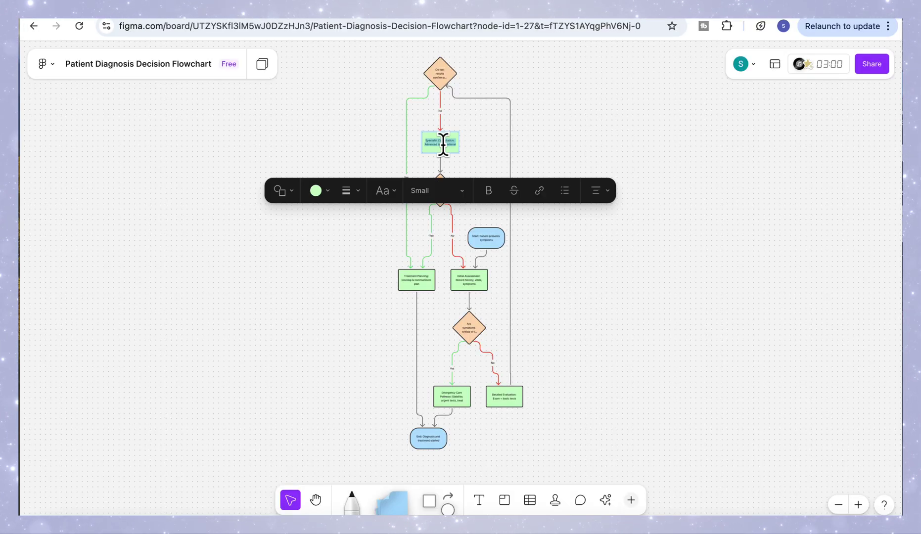
In Figma's Patient Diagnosis Decision Flowchart, change the font and fill colour of the green box below the top diamond, widen it and deselect it
click(382, 191)
click(438, 148)
click(315, 190)
click(379, 140)
click(316, 191)
click(316, 191)
click(298, 140)
drag(459, 153, 475, 152)
click(532, 436)
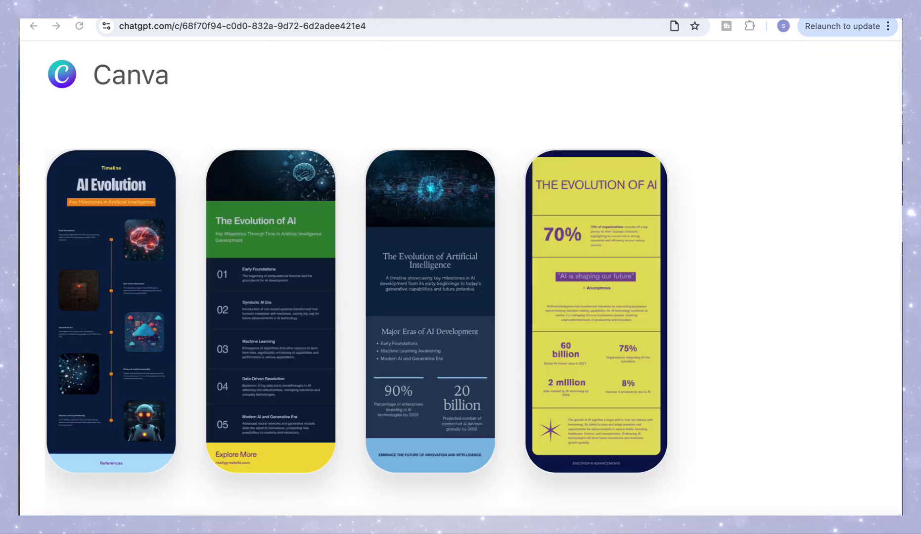